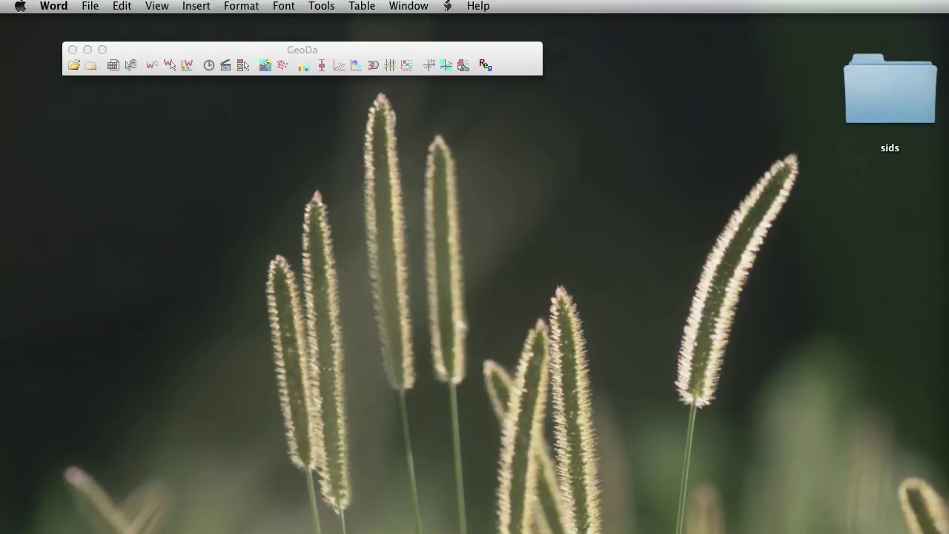
Step: Open the shapefile in the sids folder so the North Carolina county map appears
{"action": "left_click", "coordinate": [141, 48]}
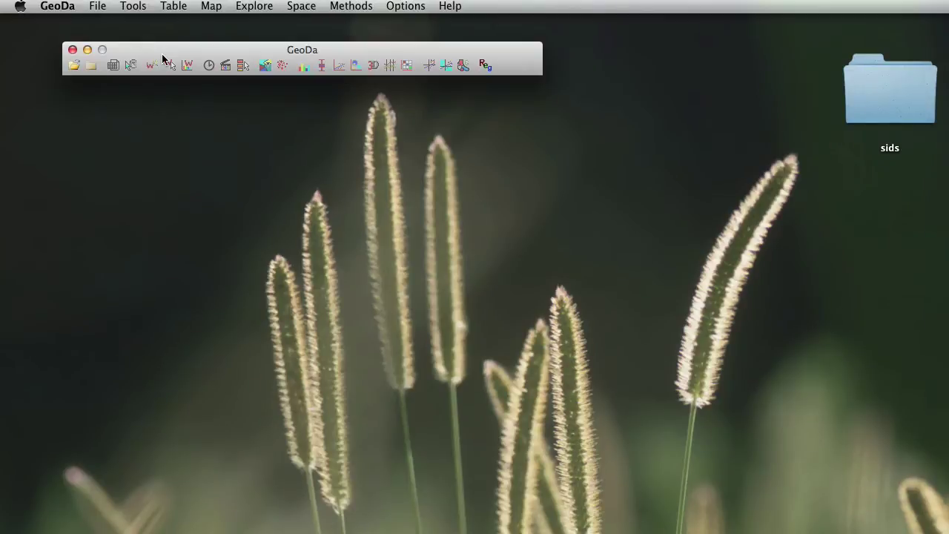
{"action": "left_click", "coordinate": [73, 69]}
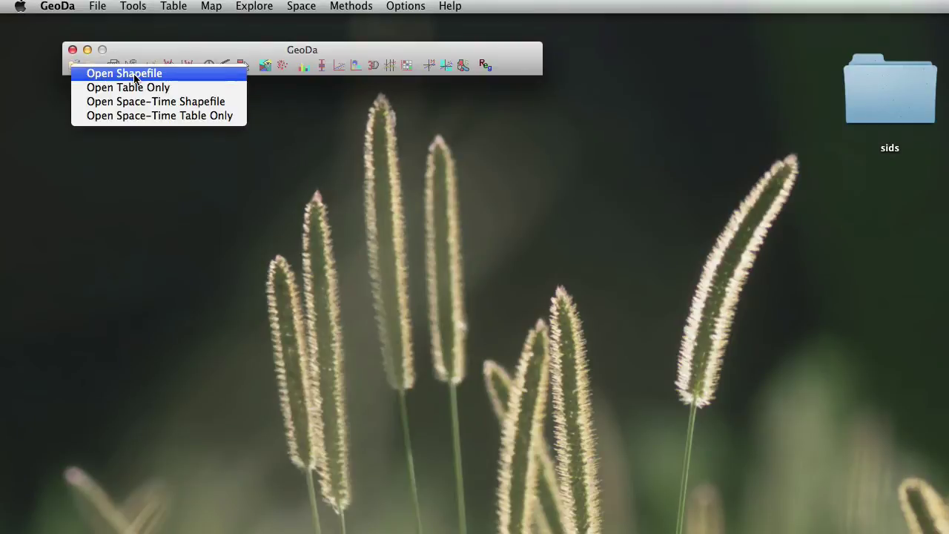
{"action": "left_click", "coordinate": [76, 72]}
{"action": "left_click", "coordinate": [830, 268]}
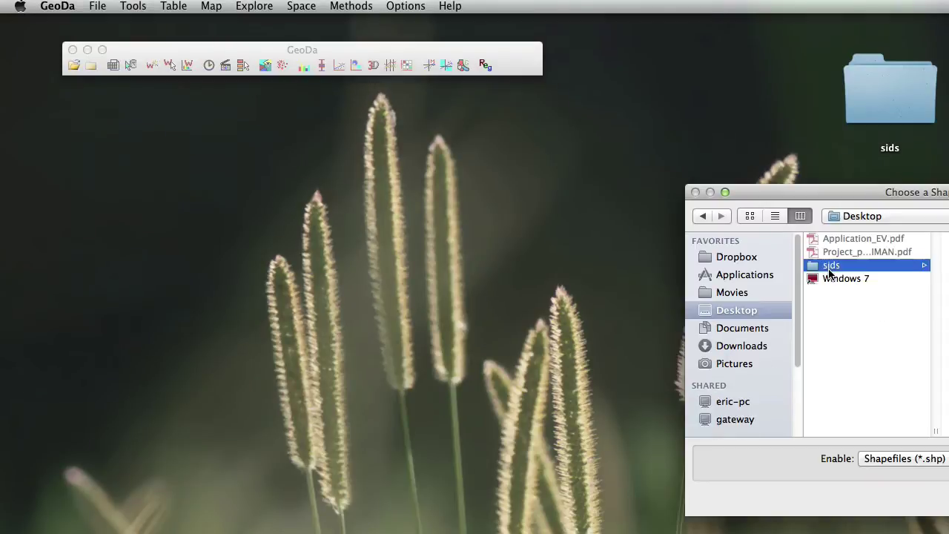
{"action": "left_click", "coordinate": [946, 264]}
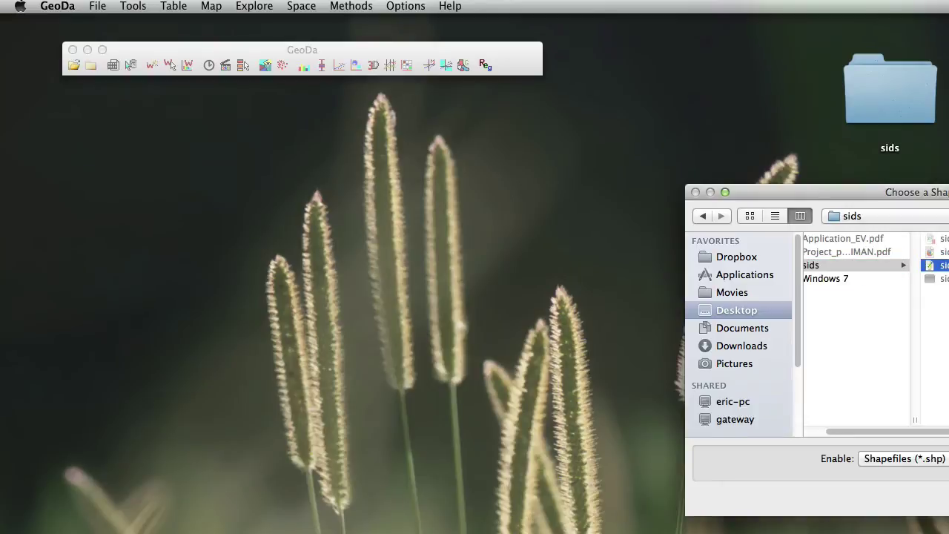
{"action": "key", "text": "Return"}
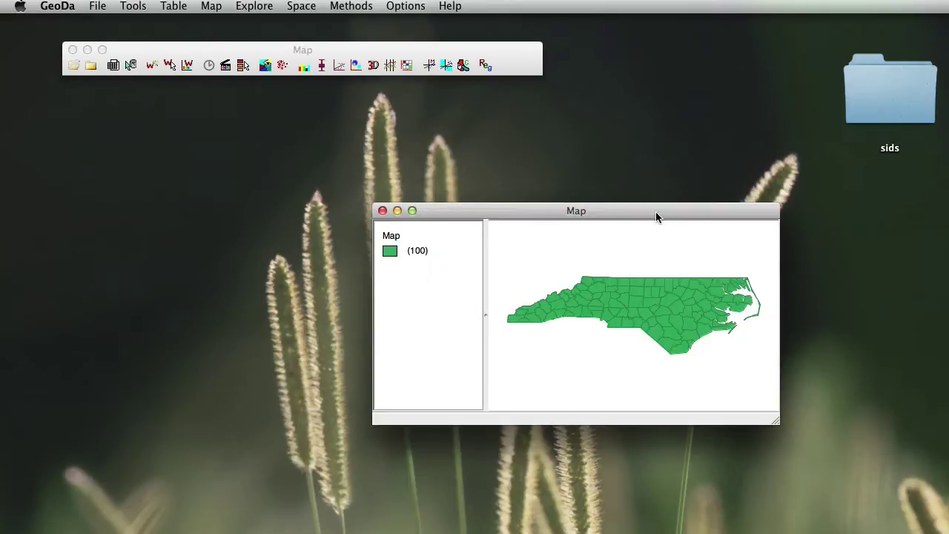
{"action": "left_click_drag", "start_coordinate": [656, 212], "coordinate": [349, 112]}
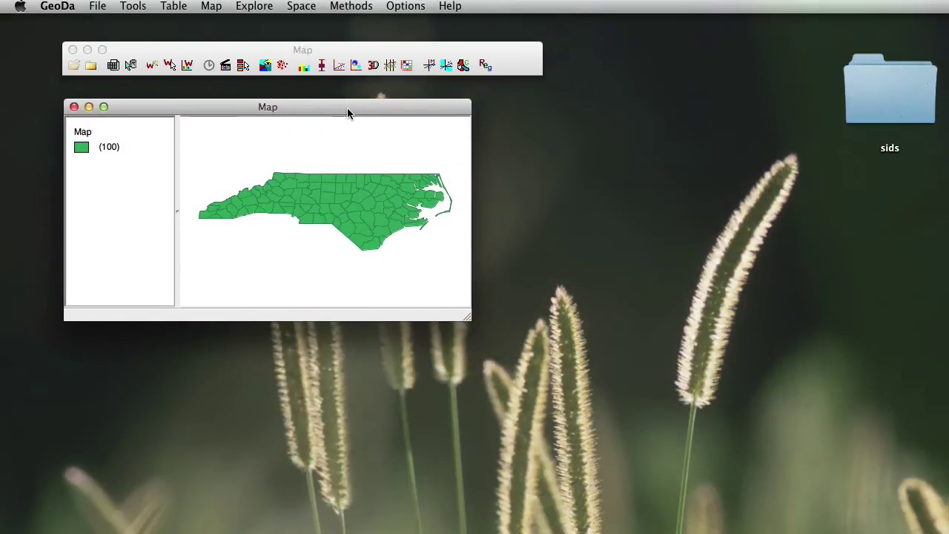
Step: Open the attribute table and widen it to show the BIR74, SID74 and NWBIR74 columns
{"action": "left_click", "coordinate": [113, 65]}
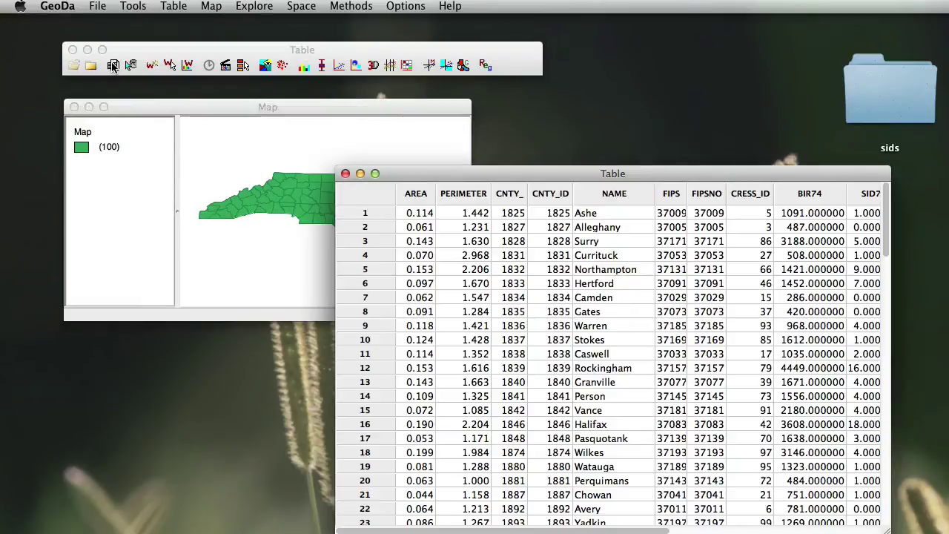
{"action": "left_click_drag", "start_coordinate": [645, 170], "coordinate": [465, 303]}
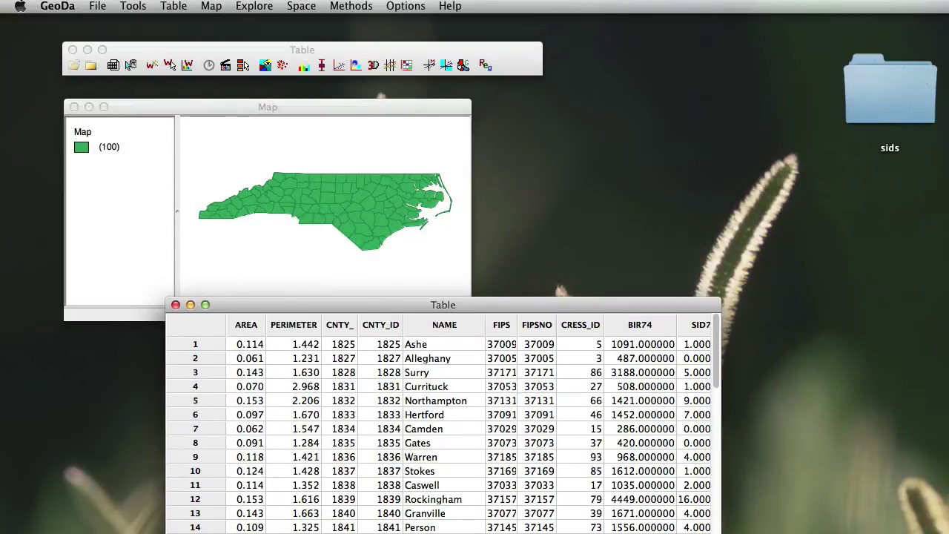
{"action": "left_click_drag", "start_coordinate": [721, 530], "coordinate": [842, 530]}
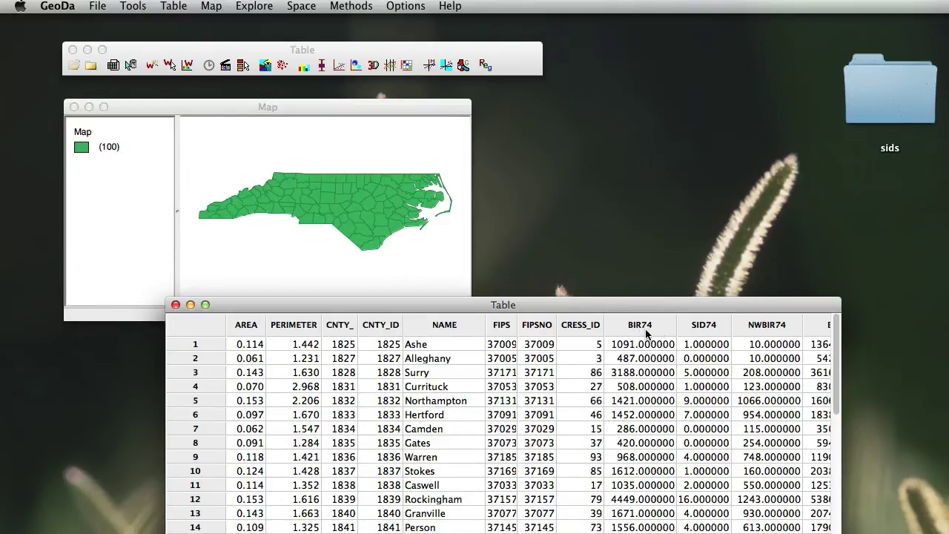
{"action": "scroll", "coordinate": [752, 439], "scroll_direction": "right", "scroll_amount": 5}
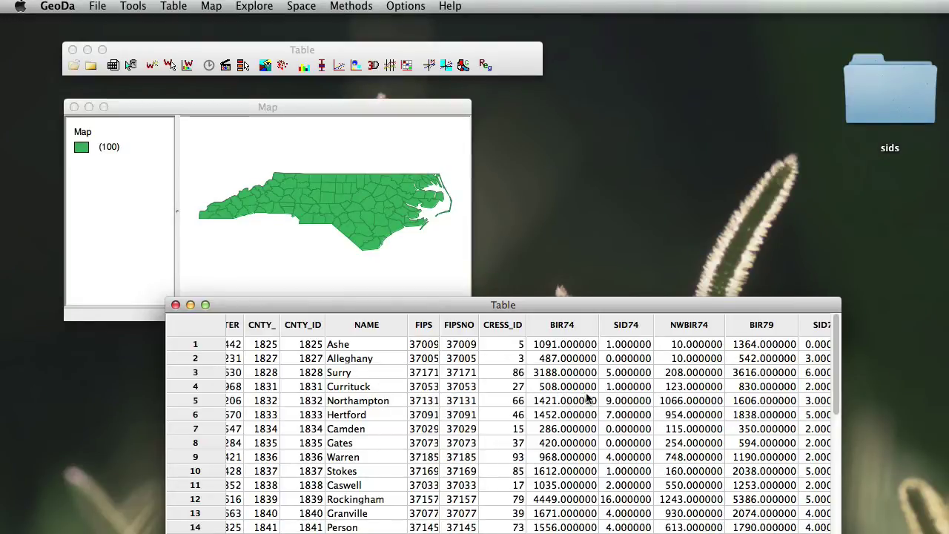
Step: Close the table, set the map selection shape to Circle, and circle-select seven southeastern coastal counties
{"action": "left_click", "coordinate": [175, 306]}
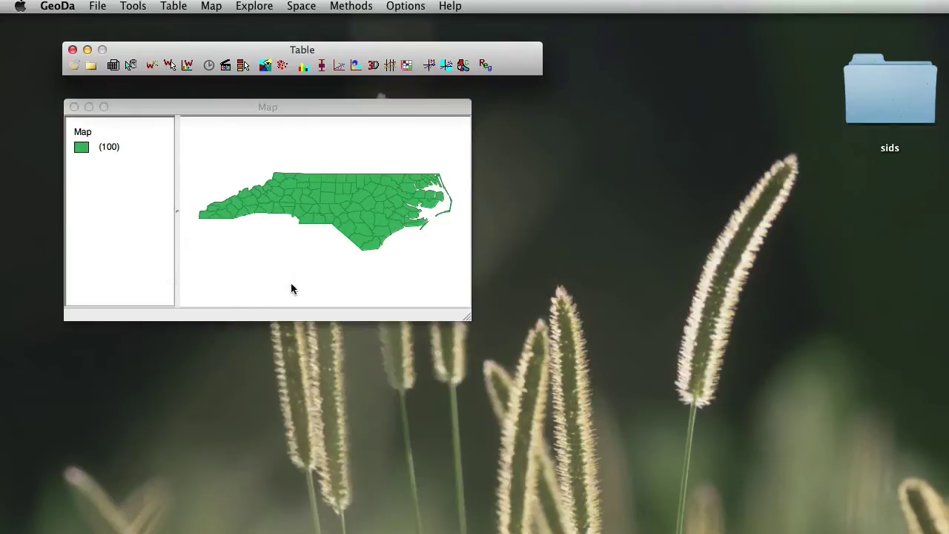
{"action": "left_click", "coordinate": [292, 101]}
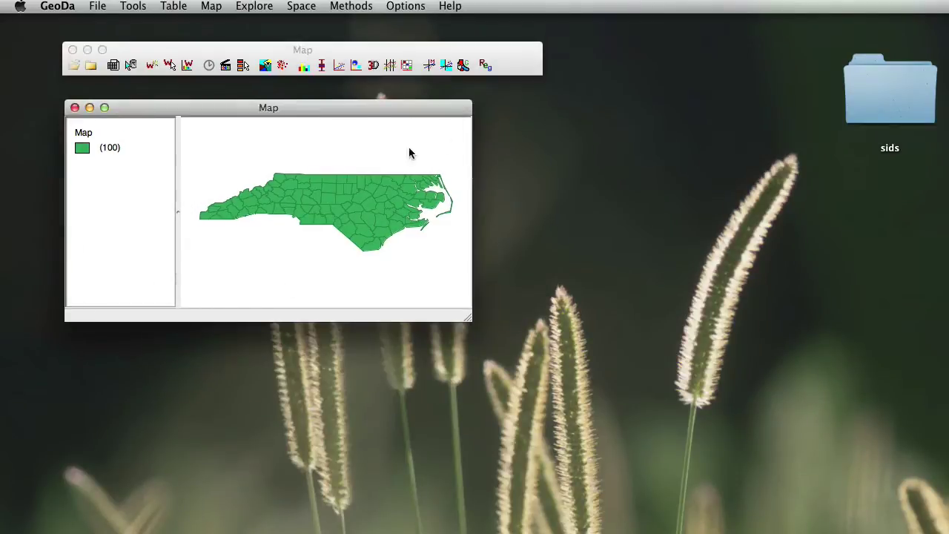
{"action": "right_click", "coordinate": [272, 271]}
{"action": "mouse_move", "coordinate": [272, 275]}
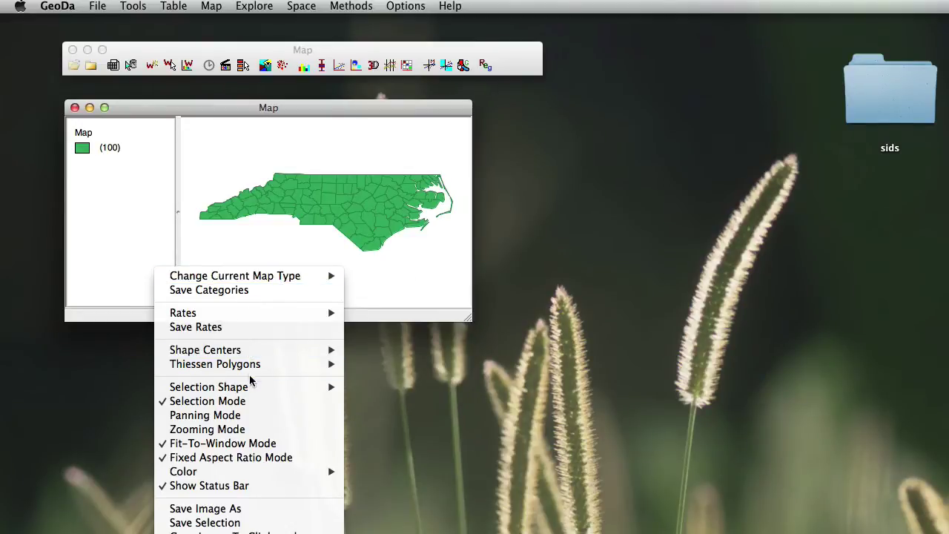
{"action": "mouse_move", "coordinate": [253, 387]}
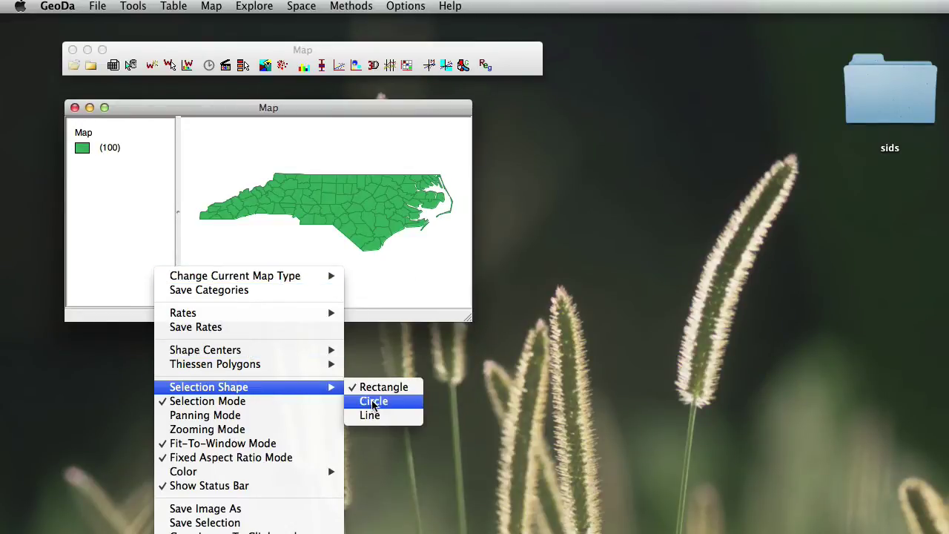
{"action": "left_click", "coordinate": [377, 402]}
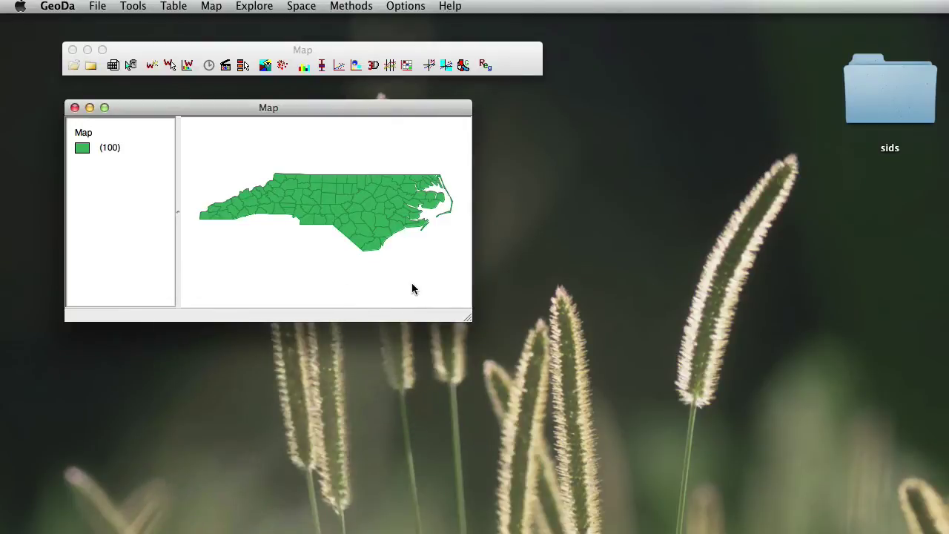
{"action": "mouse_move", "coordinate": [404, 279]}
{"action": "left_mouse_down"}
{"action": "mouse_move", "coordinate": [343, 227]}
{"action": "mouse_move", "coordinate": [371, 244]}
{"action": "mouse_move", "coordinate": [341, 229]}
{"action": "mouse_move", "coordinate": [346, 267]}
{"action": "left_mouse_up"}
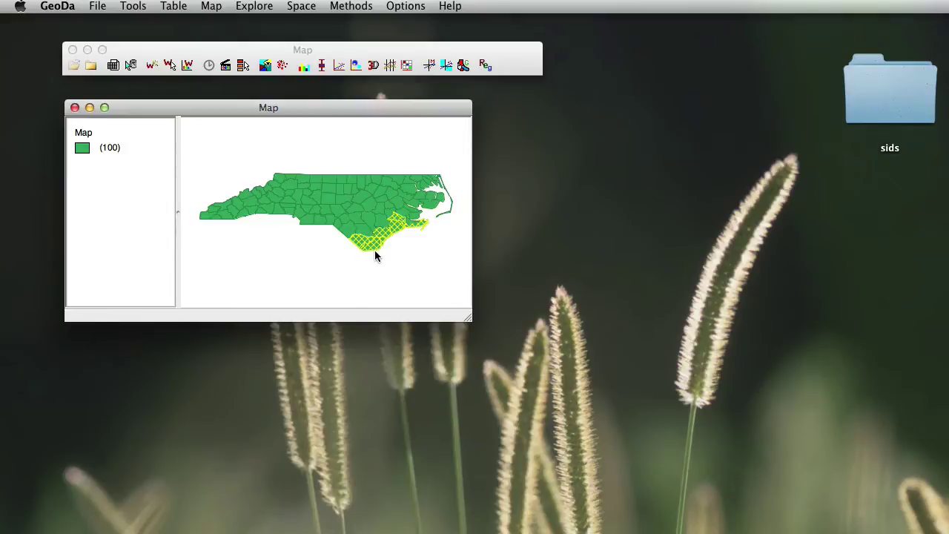
Step: Reopen the attribute table and scroll through it to find highlighted rows such as Jones
{"action": "left_click", "coordinate": [114, 66]}
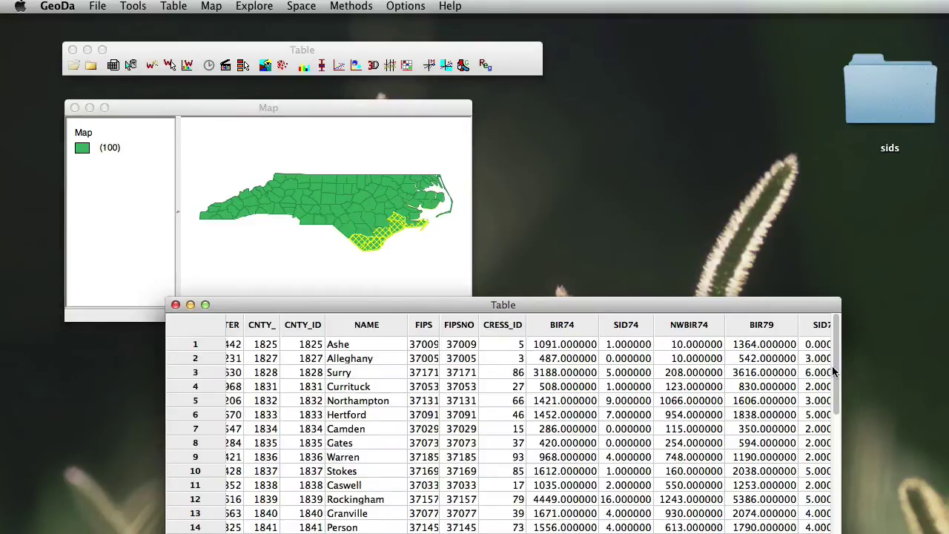
{"action": "scroll", "coordinate": [832, 378], "scroll_direction": "down", "scroll_amount": 3}
{"action": "scroll", "coordinate": [832, 398], "scroll_direction": "down", "scroll_amount": 15}
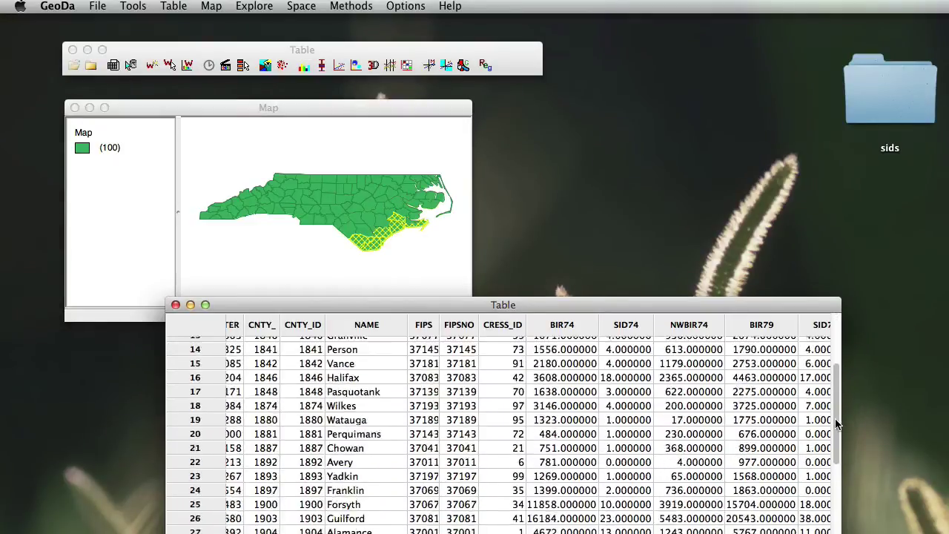
{"action": "scroll", "coordinate": [498, 435], "scroll_direction": "down", "scroll_amount": 4}
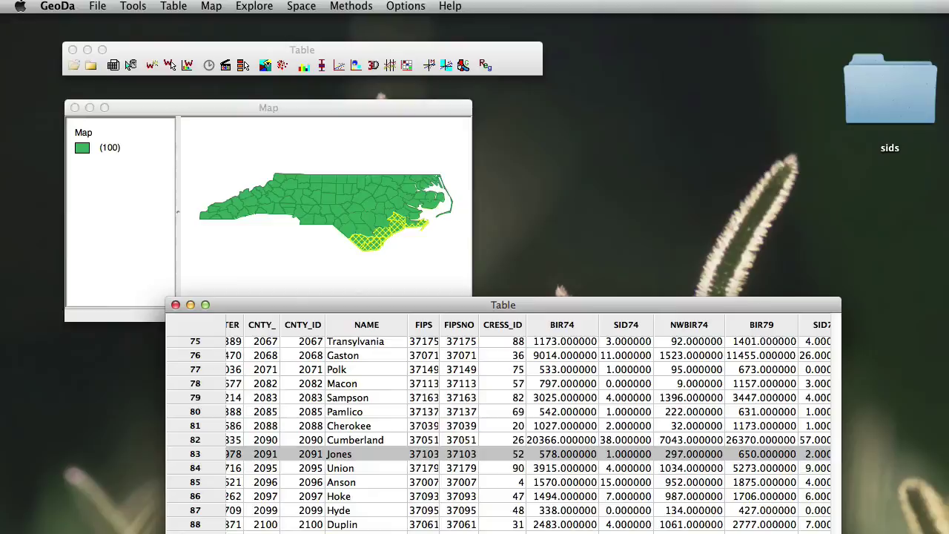
{"action": "scroll", "coordinate": [503, 430], "scroll_direction": "up", "scroll_amount": 6}
{"action": "scroll", "coordinate": [502, 430], "scroll_direction": "down", "scroll_amount": 6}
Step: Use Table > Move Selected to Top so the seven selected counties head the table
{"action": "left_click_drag", "start_coordinate": [333, 301], "coordinate": [318, 302]}
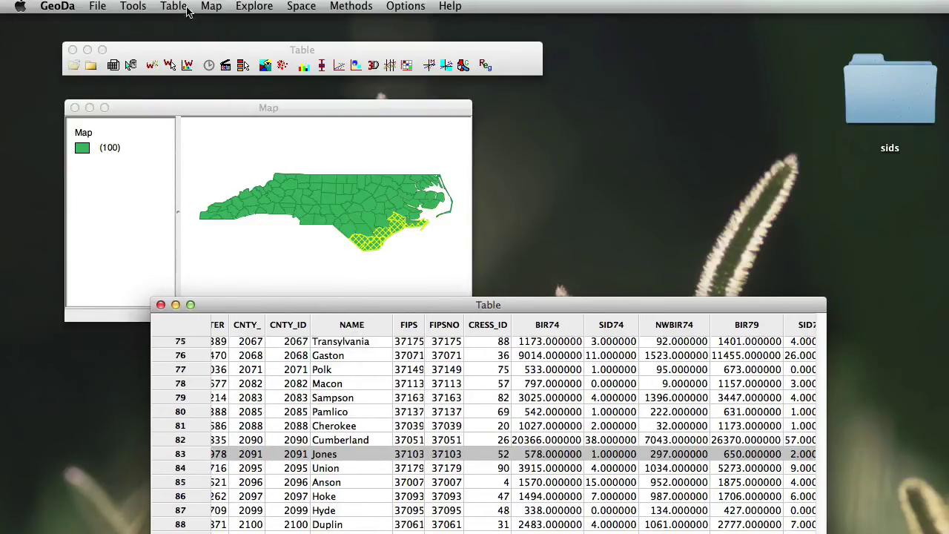
{"action": "left_click", "coordinate": [173, 6]}
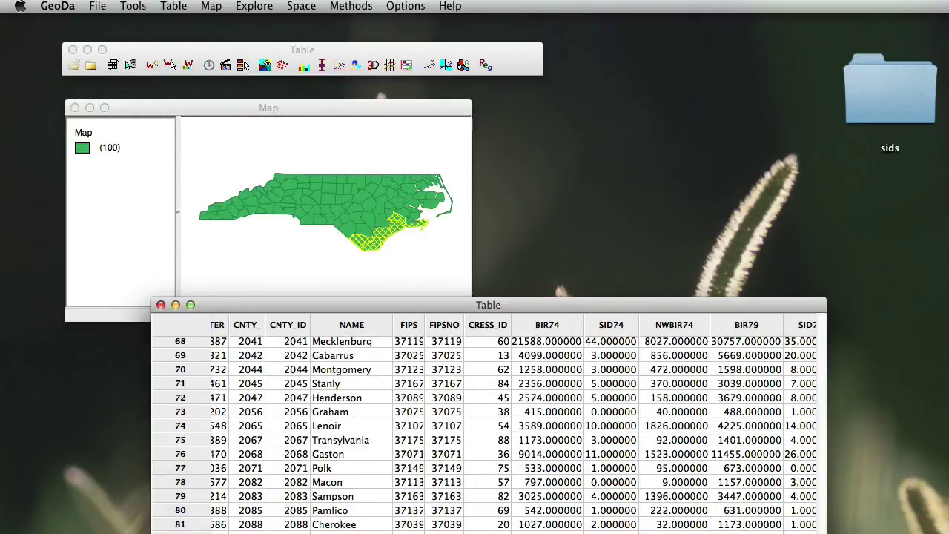
{"action": "scroll", "coordinate": [821, 366], "scroll_direction": "up", "scroll_amount": 20}
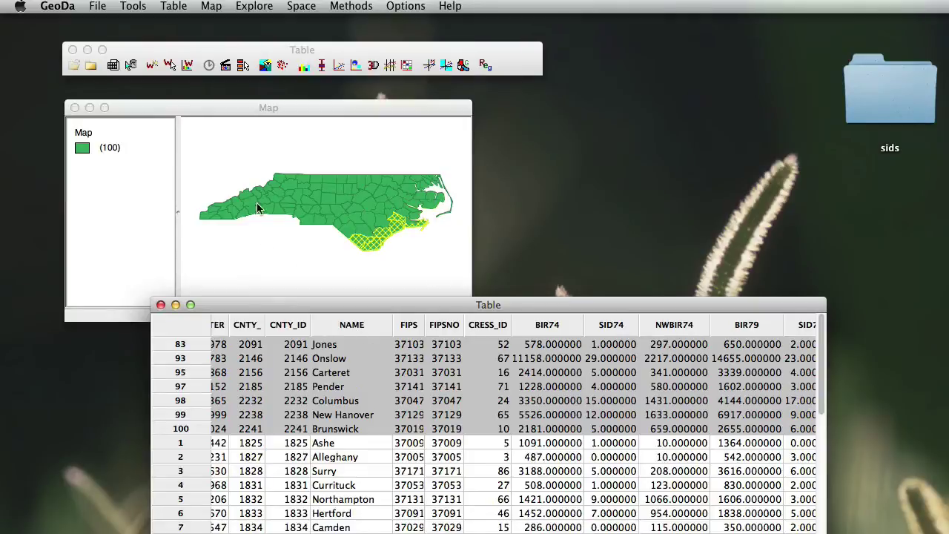
{"action": "left_click", "coordinate": [175, 6]}
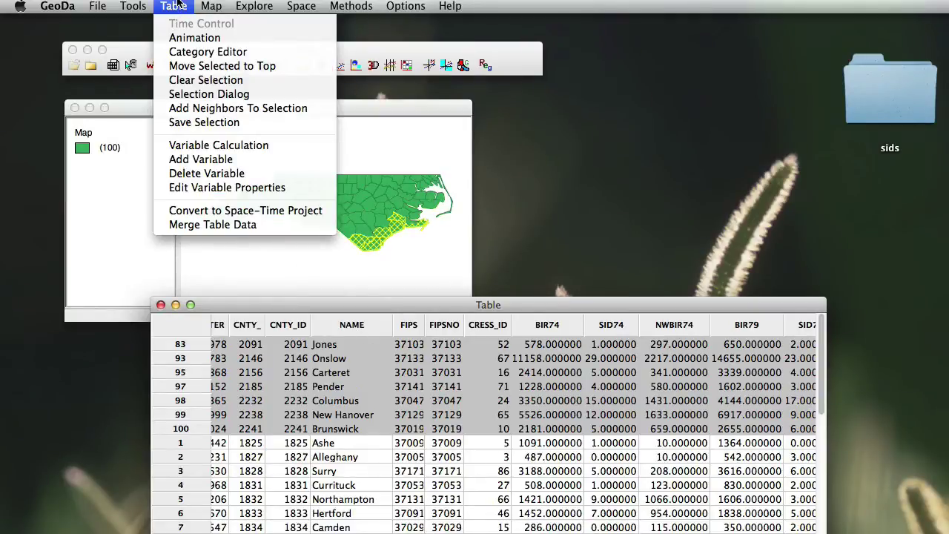
{"action": "left_click", "coordinate": [197, 83]}
{"action": "left_click", "coordinate": [295, 269]}
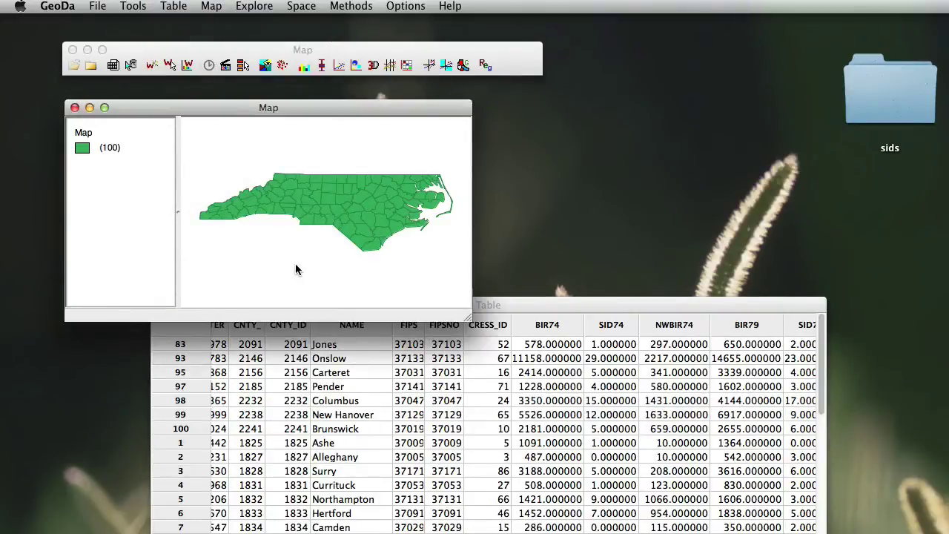
{"action": "left_click", "coordinate": [576, 313]}
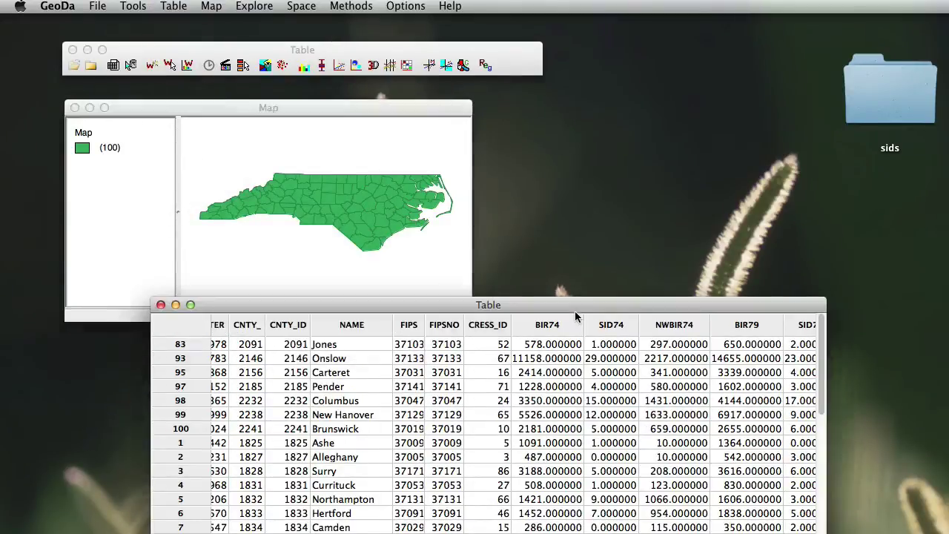
{"action": "left_click", "coordinate": [161, 304]}
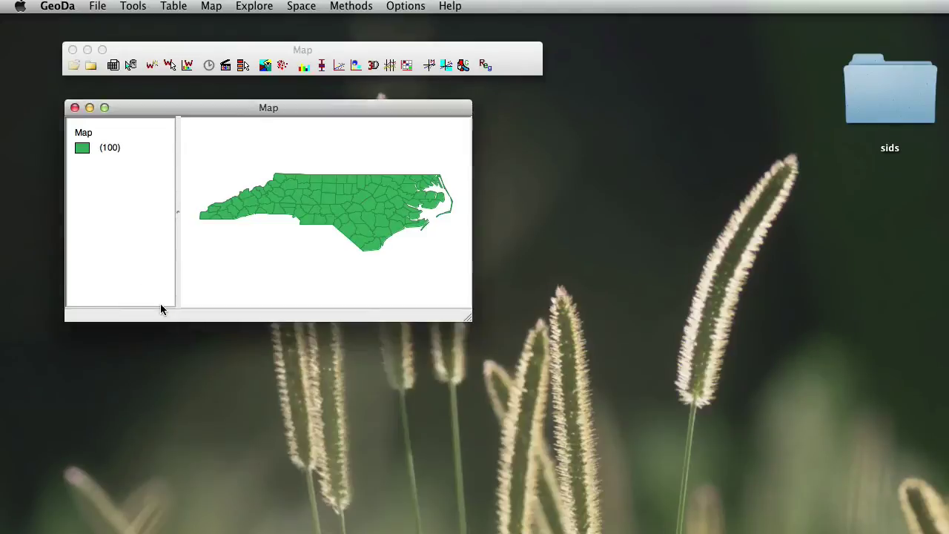
Step: Add SIDR74 as a new real variable with length 18 and 7 decimals, before AREA
{"action": "left_click", "coordinate": [178, 5]}
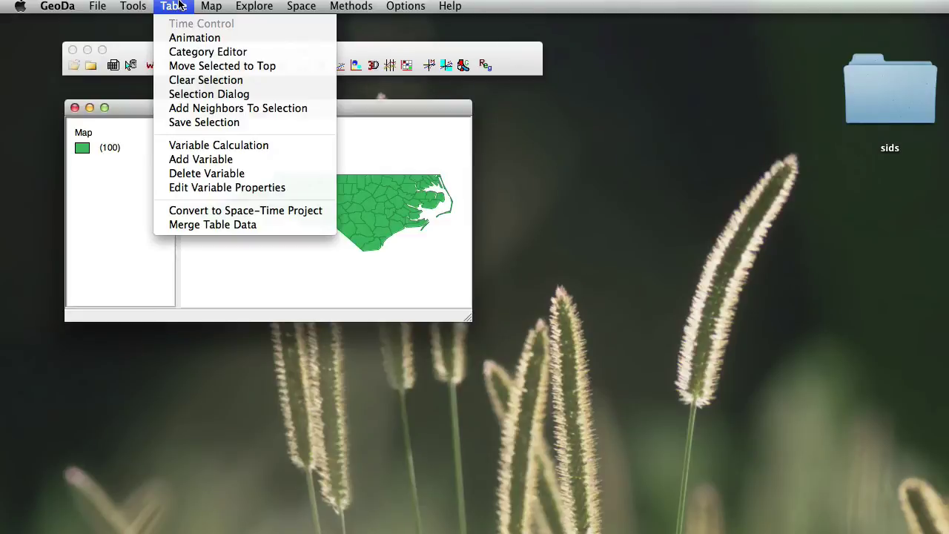
{"action": "left_click", "coordinate": [192, 161]}
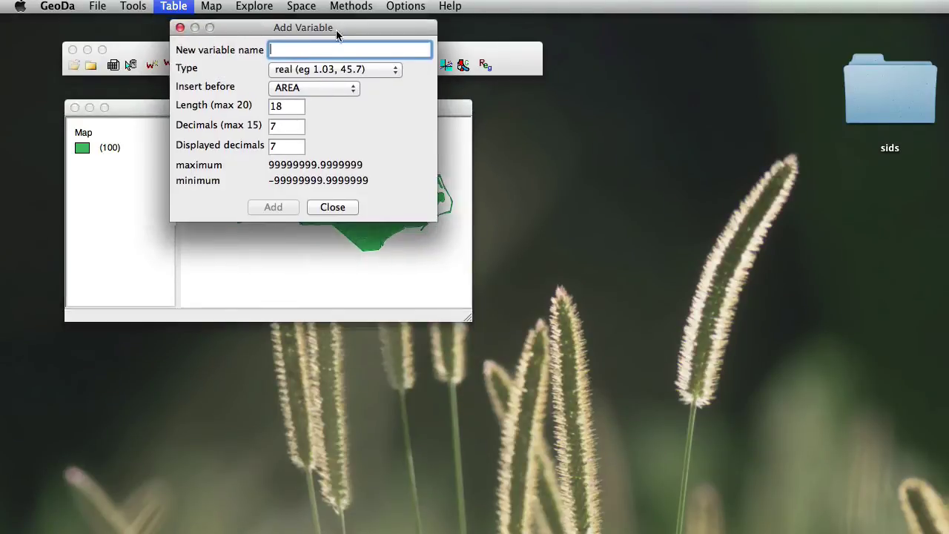
{"action": "left_click_drag", "start_coordinate": [335, 28], "coordinate": [399, 342]}
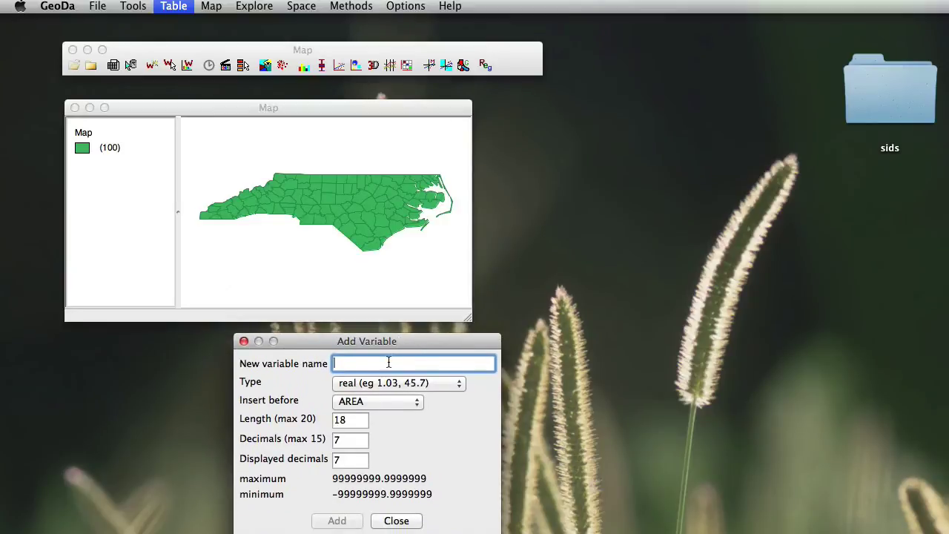
{"action": "type", "text": "SIDR"}
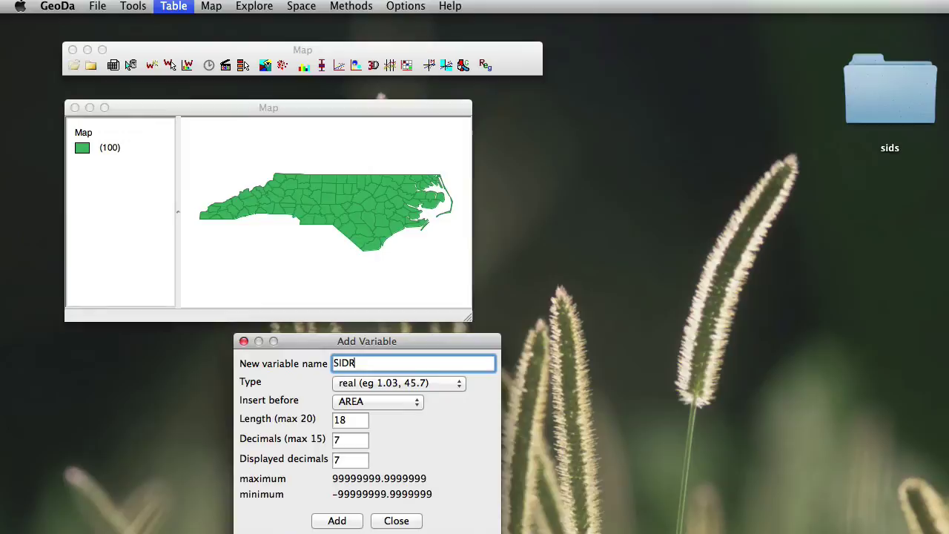
{"action": "type", "text": "74"}
{"action": "left_click", "coordinate": [341, 522]}
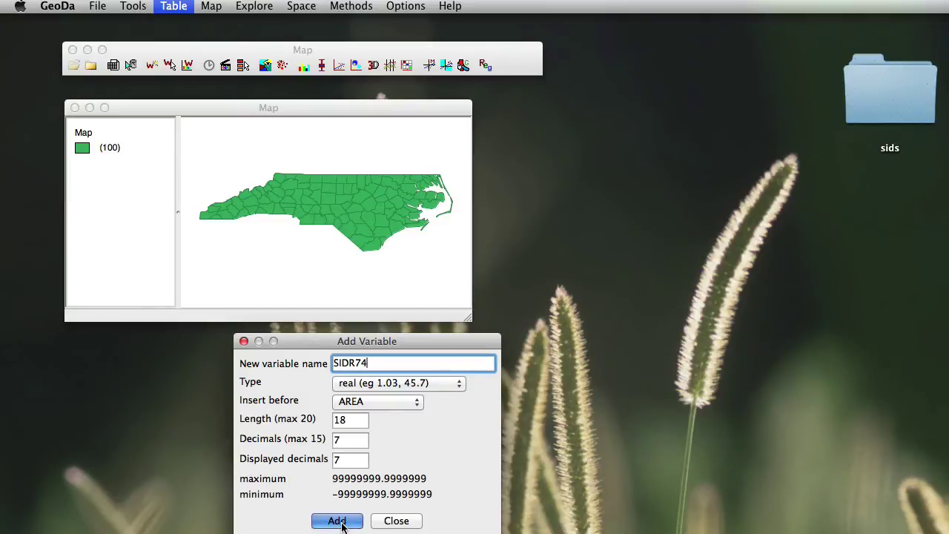
{"action": "left_click", "coordinate": [340, 522]}
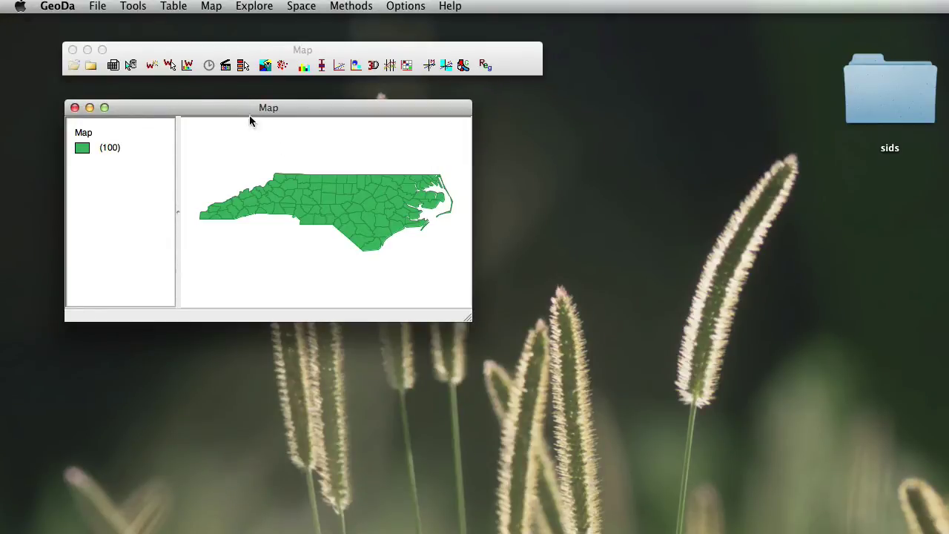
Step: Open Variable Calculation on its Bivariate tab, leaving the operator at ADD
{"action": "left_click", "coordinate": [175, 7]}
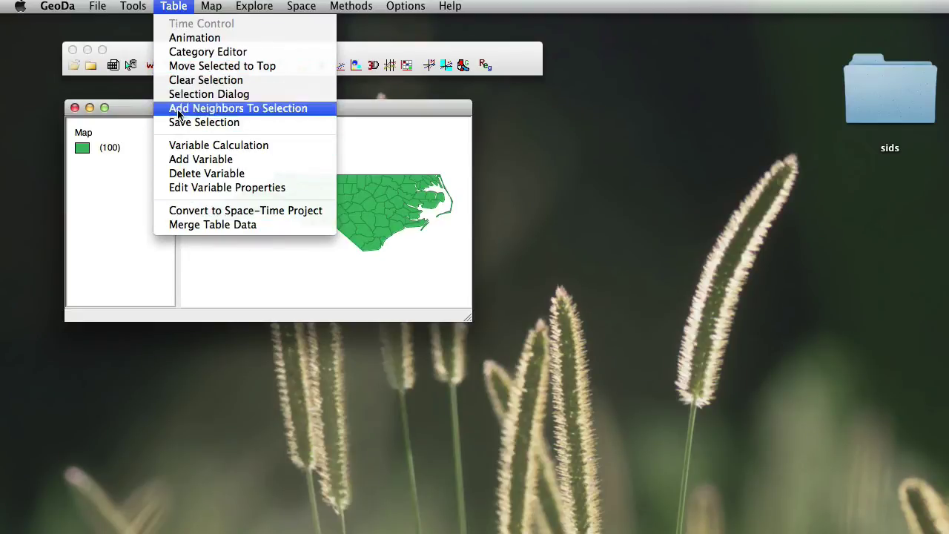
{"action": "left_click", "coordinate": [185, 146]}
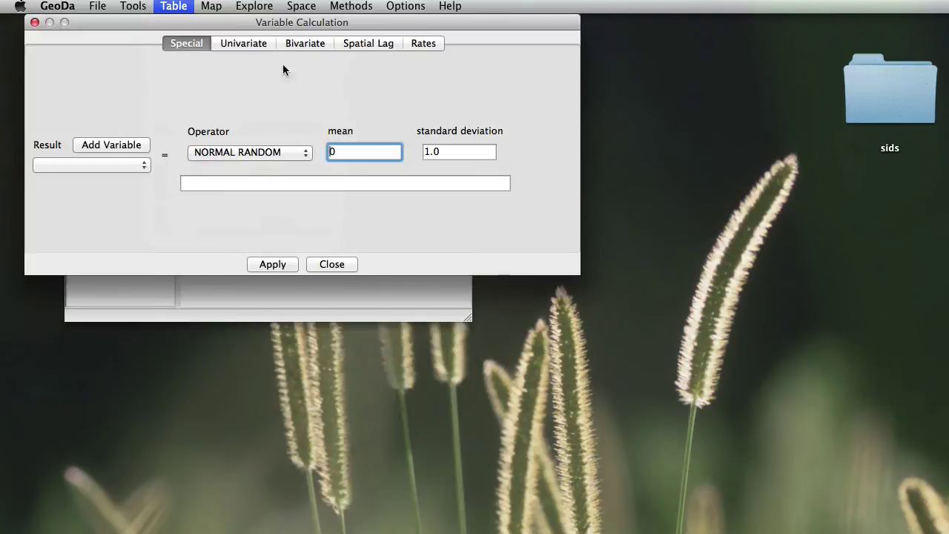
{"action": "left_click_drag", "start_coordinate": [326, 23], "coordinate": [452, 223]}
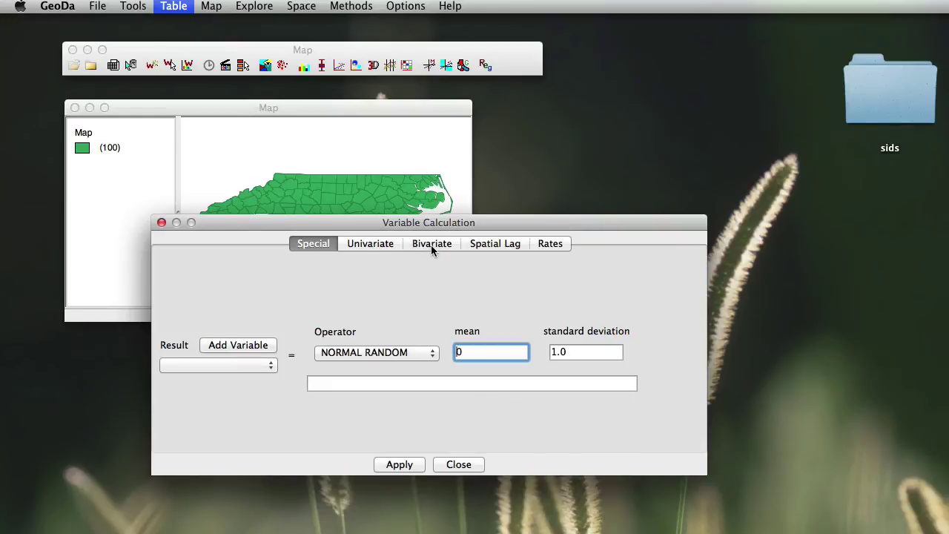
{"action": "left_click", "coordinate": [431, 245]}
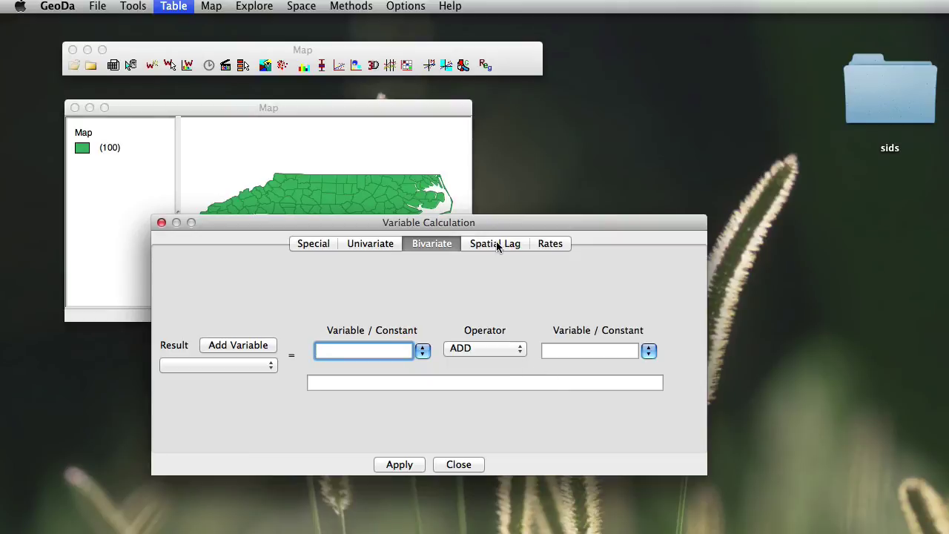
{"action": "left_click", "coordinate": [519, 348]}
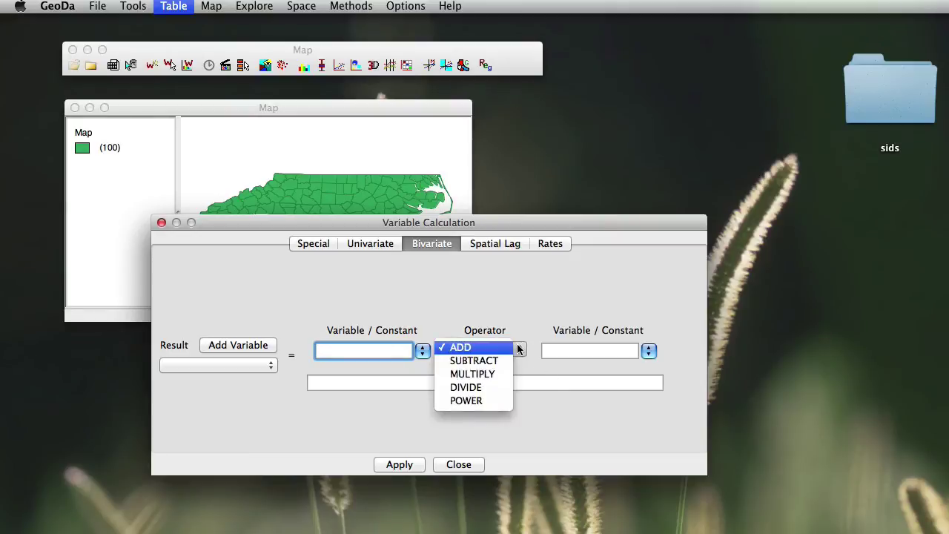
{"action": "left_click", "coordinate": [485, 278]}
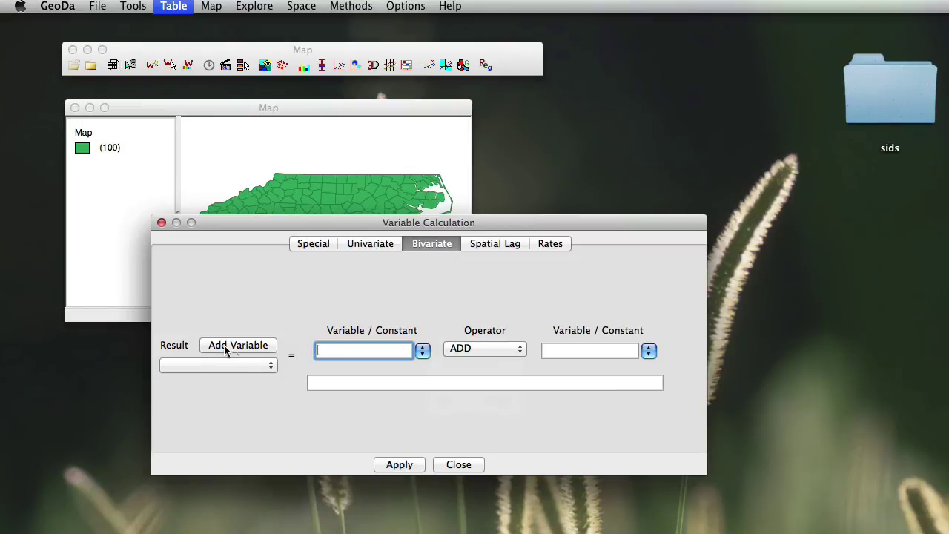
Step: Set Result to SIDR74, first operand SID74, operator DIVIDE, and second operand 100000
{"action": "left_click", "coordinate": [269, 363]}
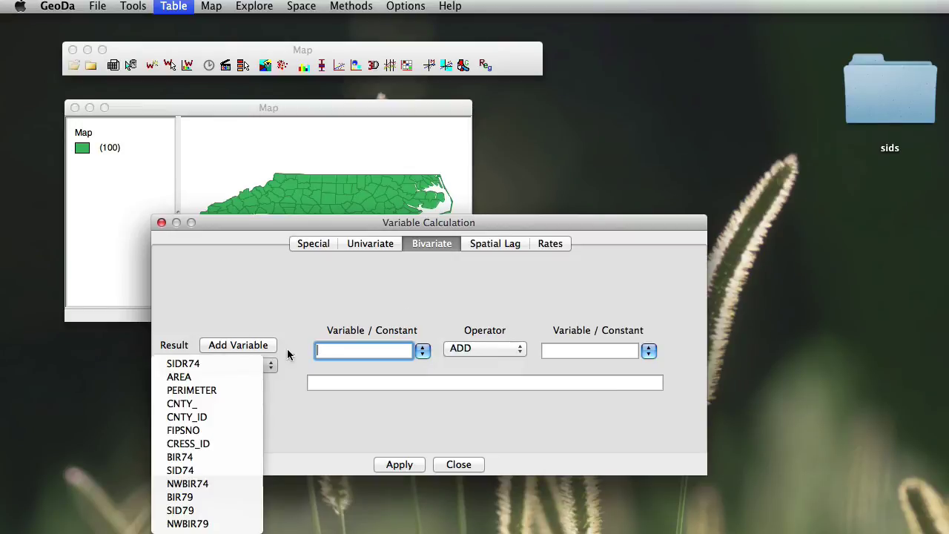
{"action": "left_click", "coordinate": [217, 364]}
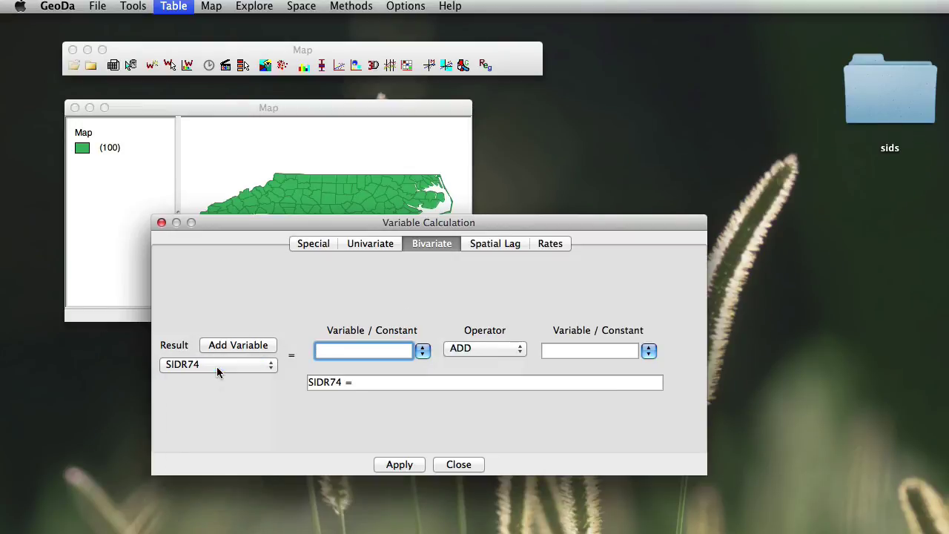
{"action": "left_click", "coordinate": [423, 351]}
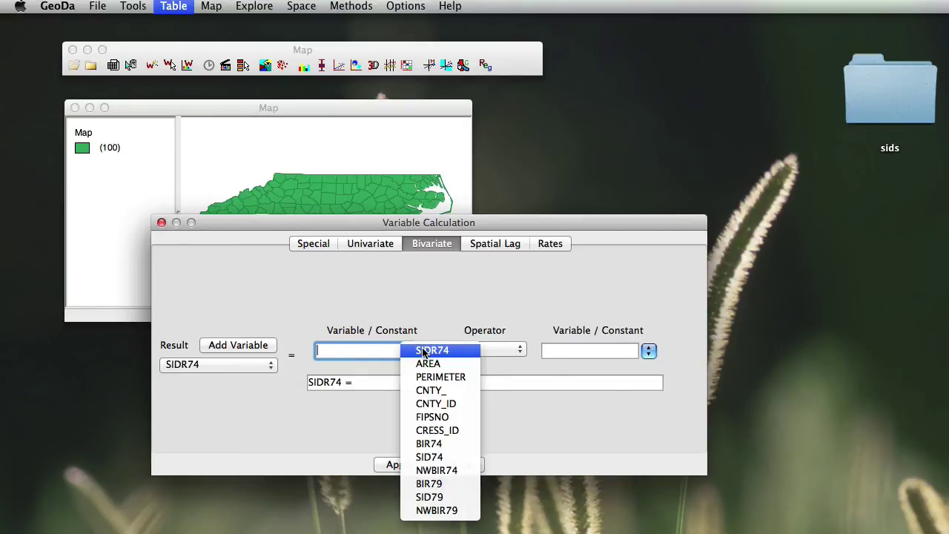
{"action": "left_click", "coordinate": [438, 459]}
{"action": "left_click", "coordinate": [496, 352]}
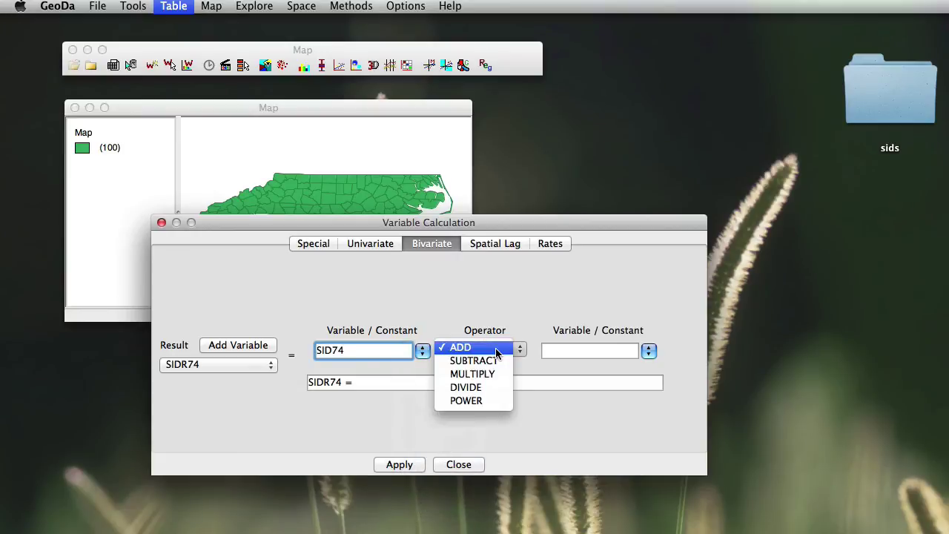
{"action": "left_click", "coordinate": [482, 389]}
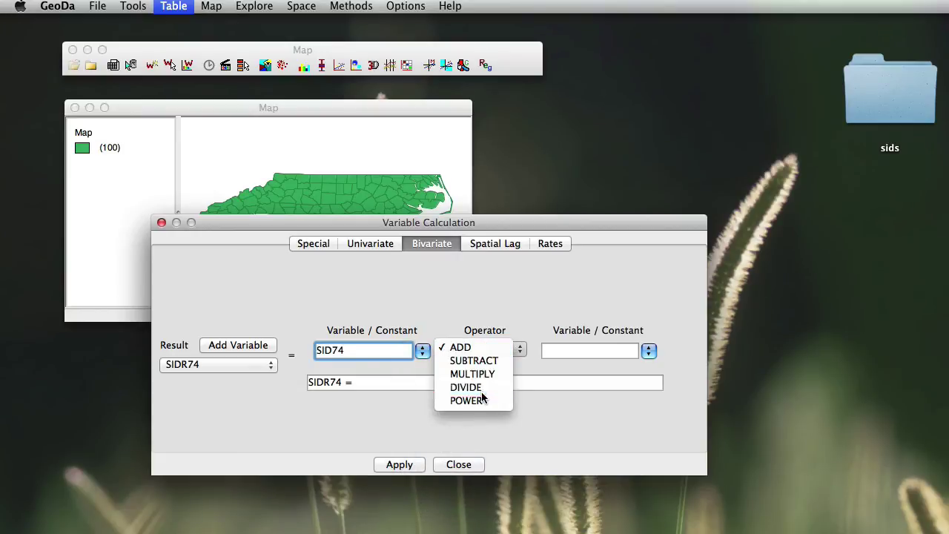
{"action": "left_click", "coordinate": [580, 348]}
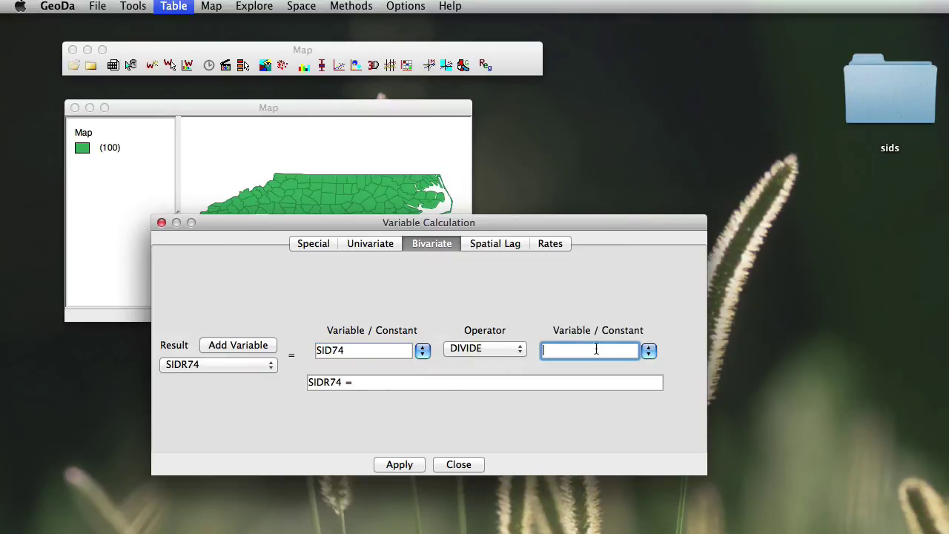
{"action": "type", "text": "100000"}
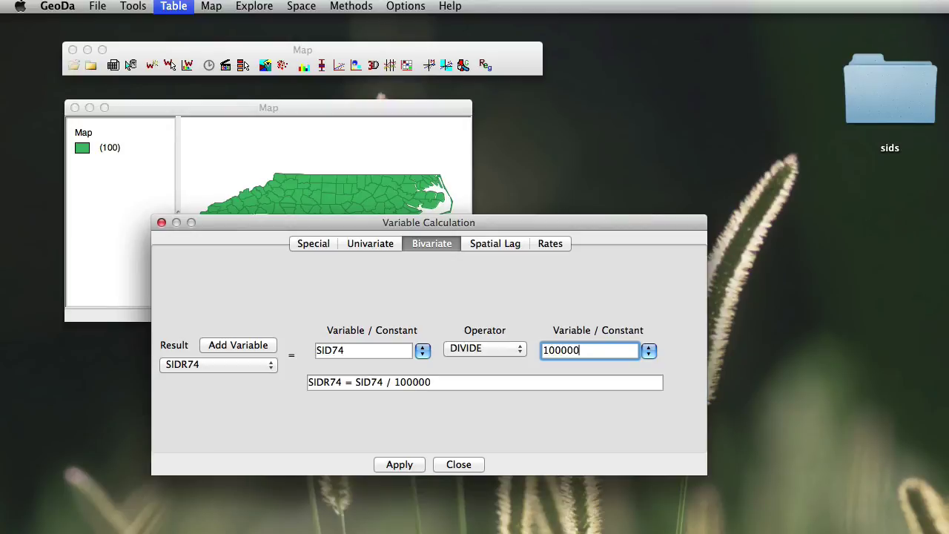
{"action": "key", "text": "super+Tab"}
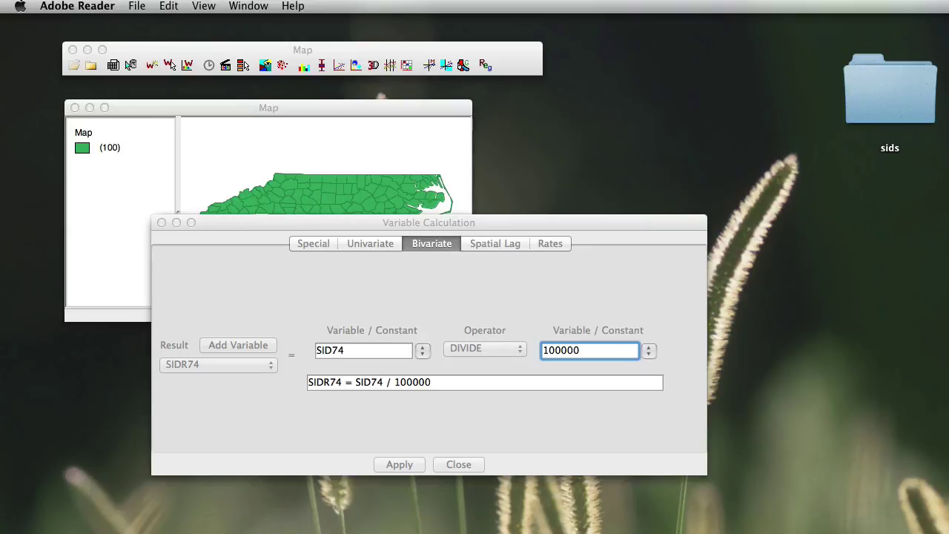
{"action": "left_click", "coordinate": [628, 434]}
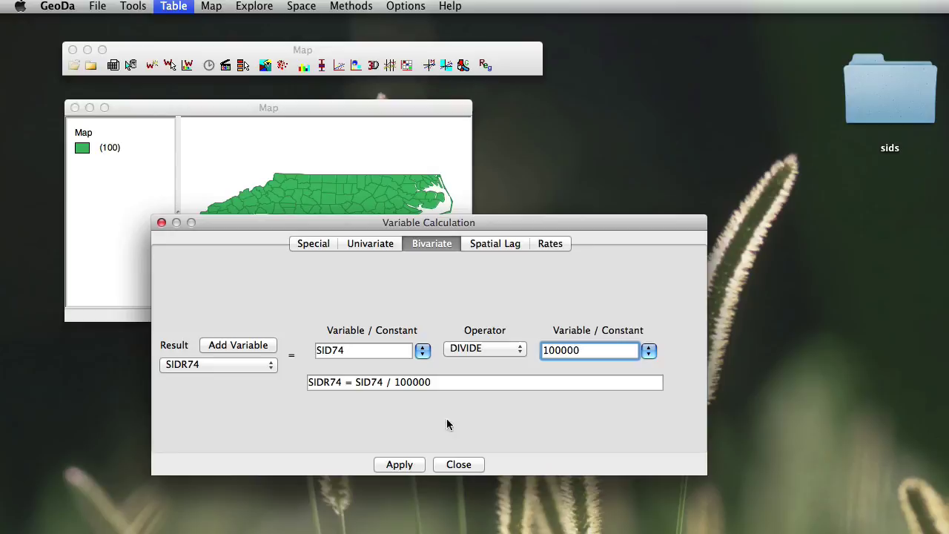
Step: Apply the SID74 / 100000 calculation, close the calculator, and reopen the attribute table
{"action": "left_click", "coordinate": [408, 465]}
{"action": "left_click", "coordinate": [459, 465]}
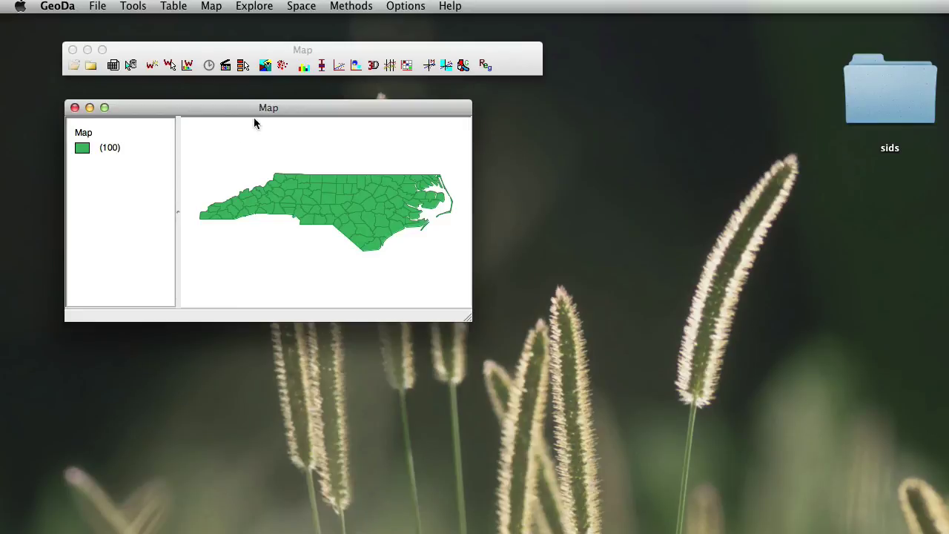
{"action": "left_click", "coordinate": [218, 4]}
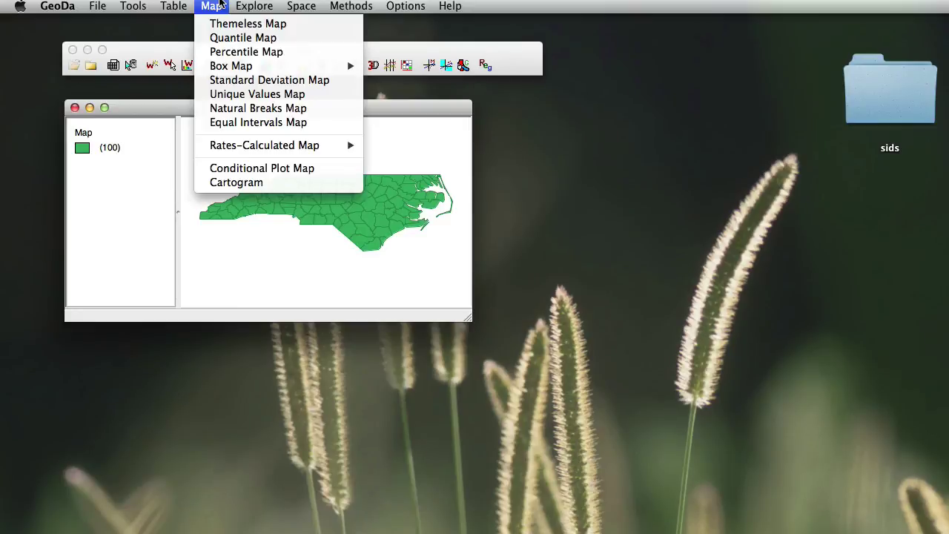
{"action": "left_click", "coordinate": [221, 4]}
{"action": "left_click", "coordinate": [129, 66]}
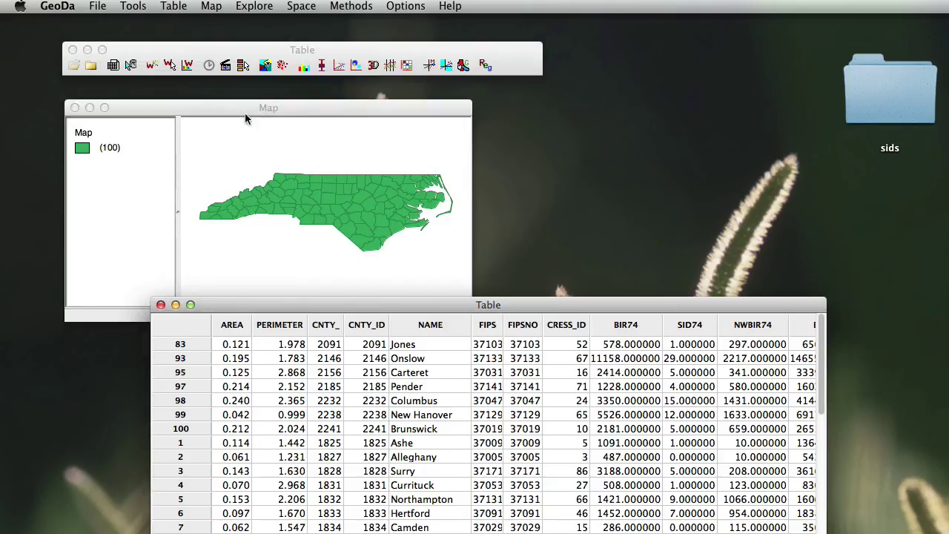